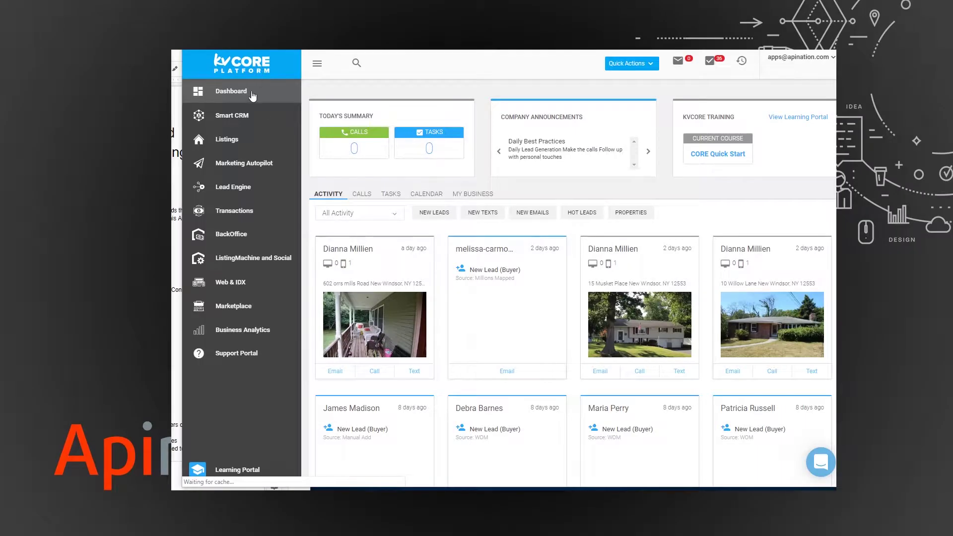
- Find API Nation Integrations in the kvCORE Marketplace and choose to add it to kvCORE
left_click(234, 306)
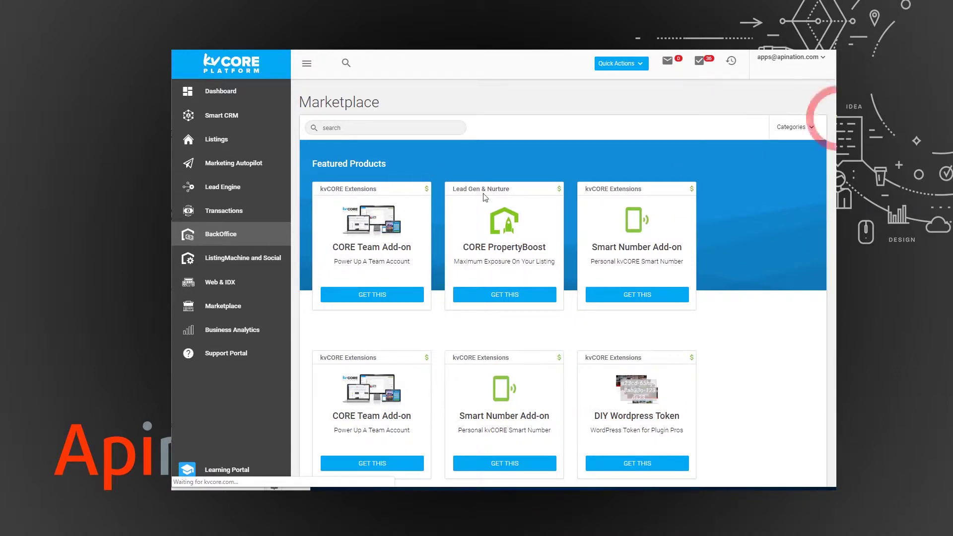
scroll(427, 206, "down", 10)
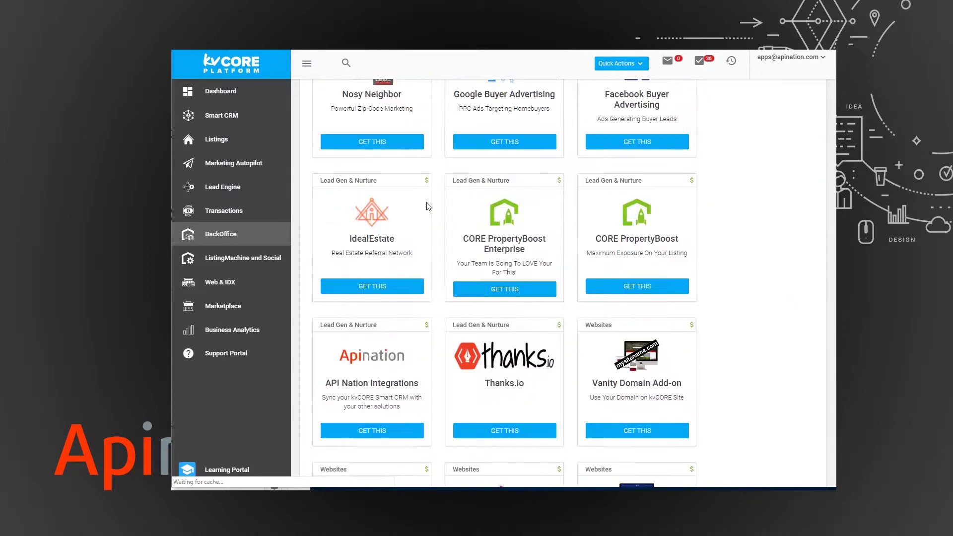
left_click(367, 435)
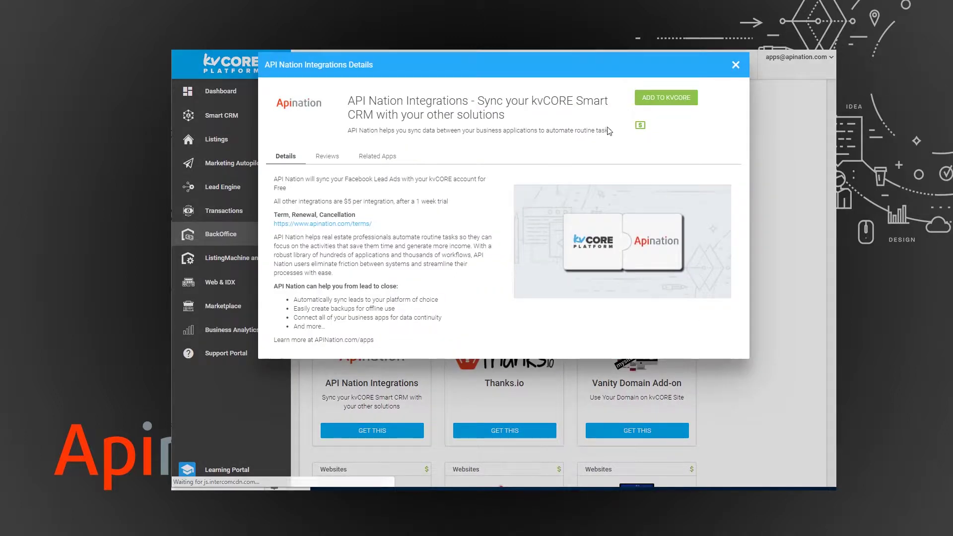
left_click(667, 97)
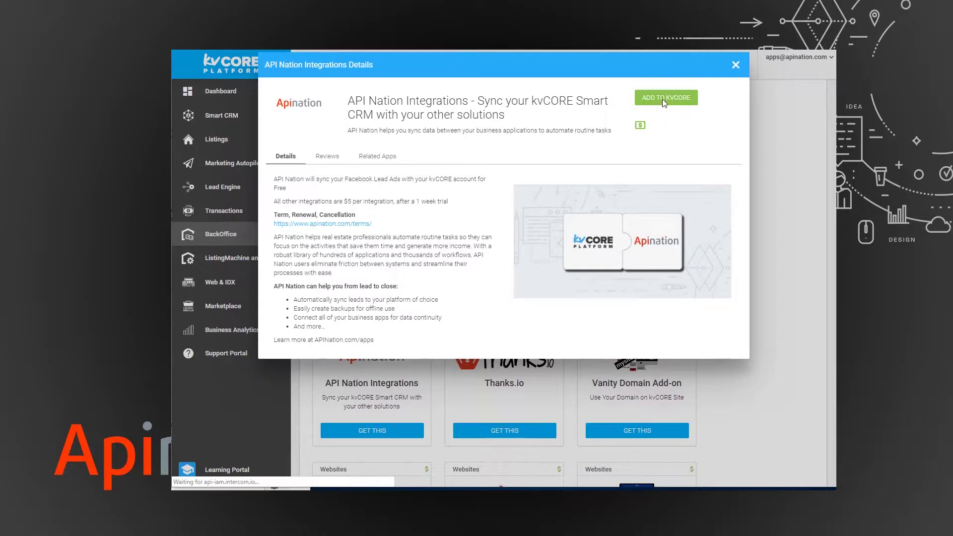
- Launch the API Nation setup for kvCORE and move its window higher on screen
left_click(660, 98)
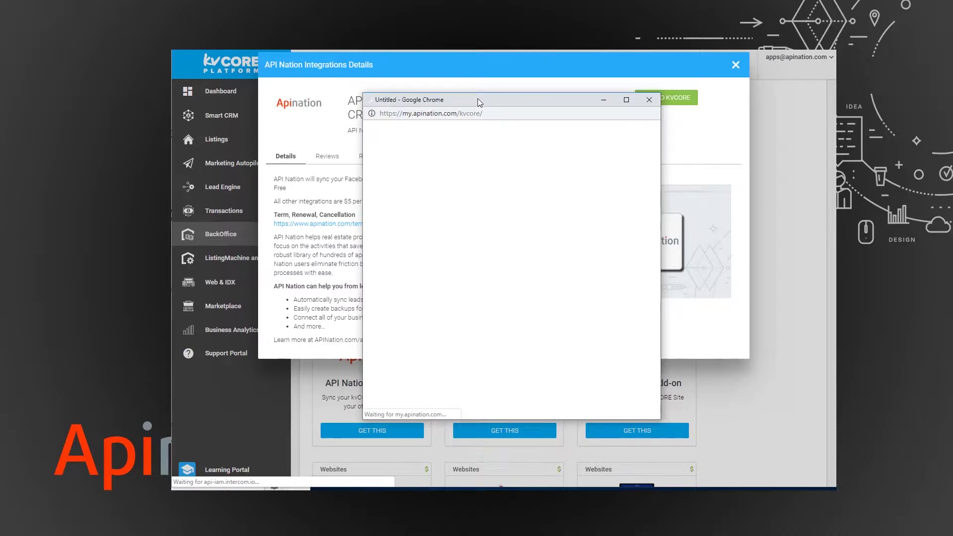
left_click_drag(478, 99, 472, 70)
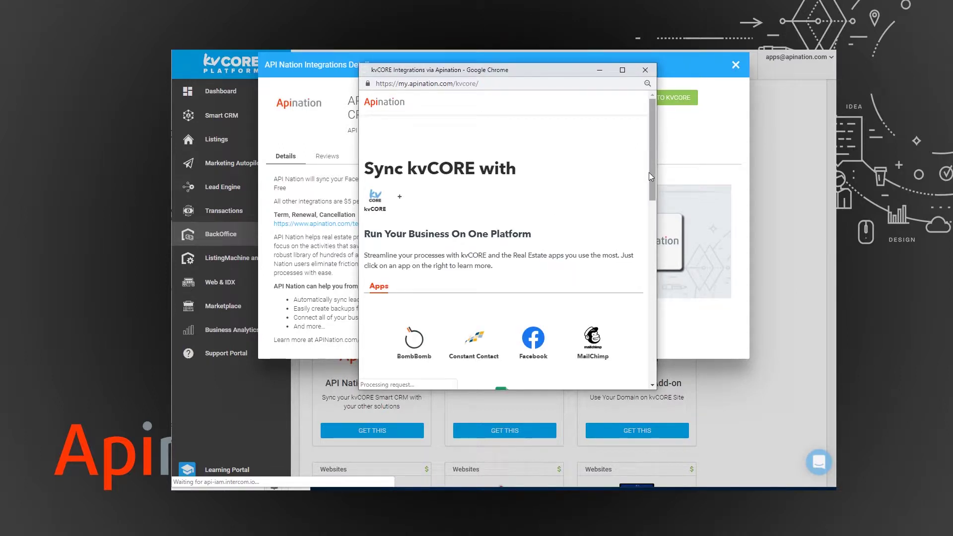
scroll(647, 203, "down", 4)
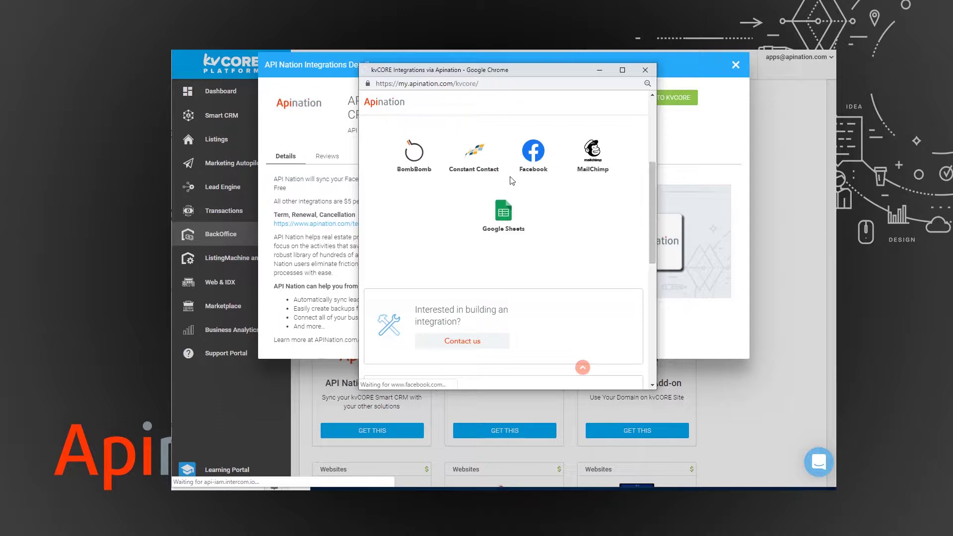
- Choose the Constant Contact integration and connect the kvCORE account with its username and password
left_click(475, 155)
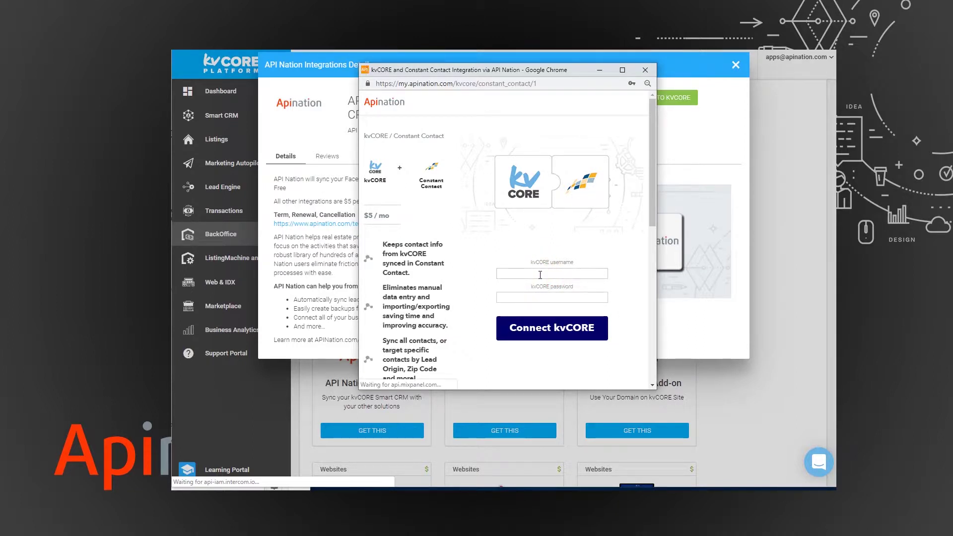
left_click(540, 274)
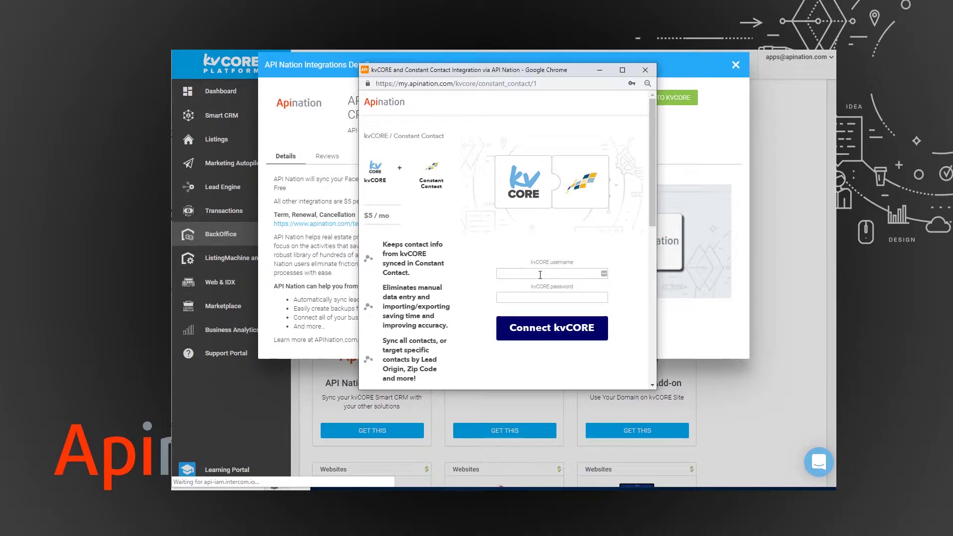
left_click(538, 331)
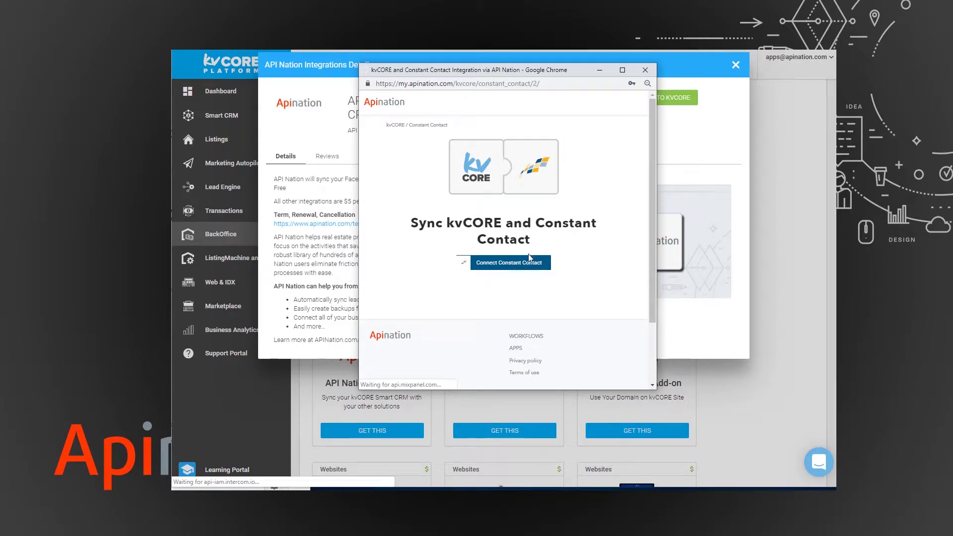
- Sign in to Constant Contact and allow API Nation access to the account
left_click(528, 267)
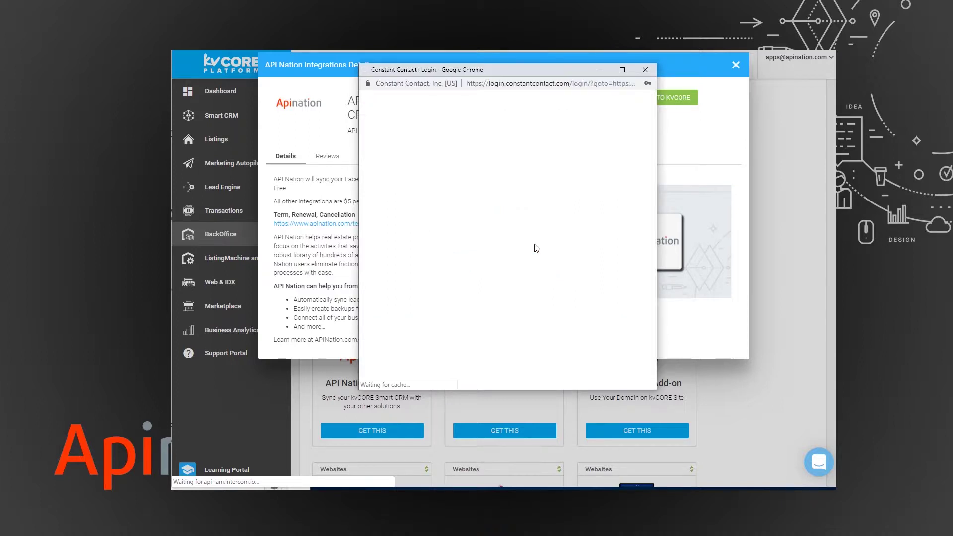
left_click(509, 233)
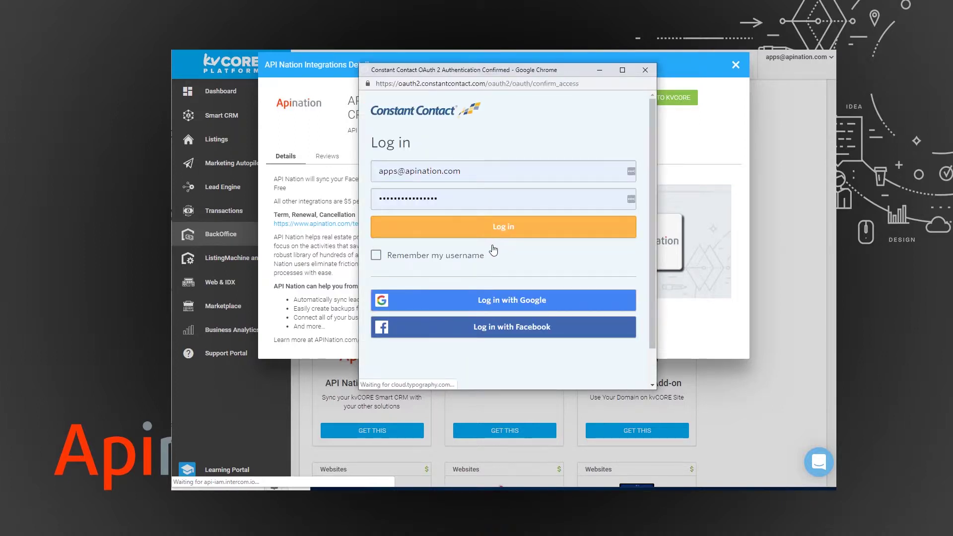
left_click(492, 244)
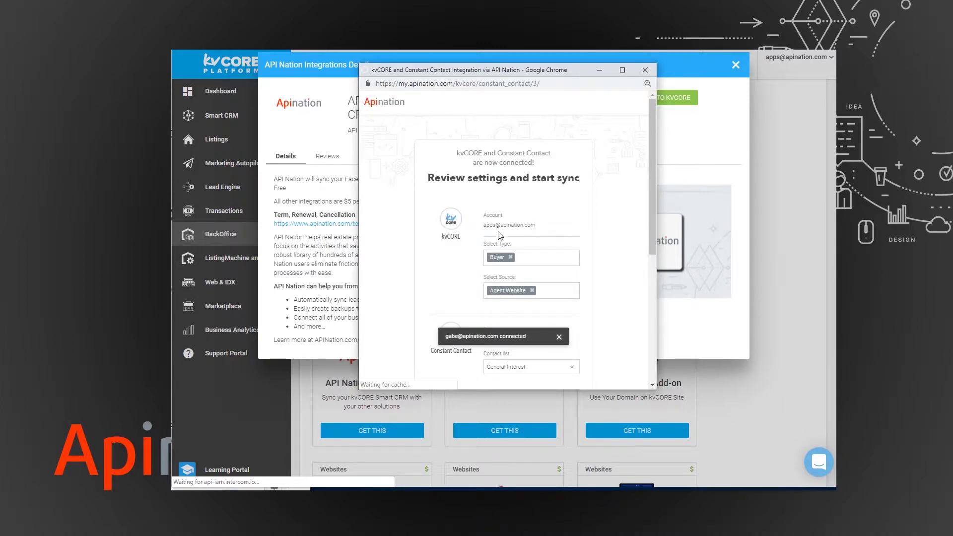
- Replace Buyer with Seller as the synced lead type, set source to All, and start the free trial
left_click_drag(651, 157, 647, 204)
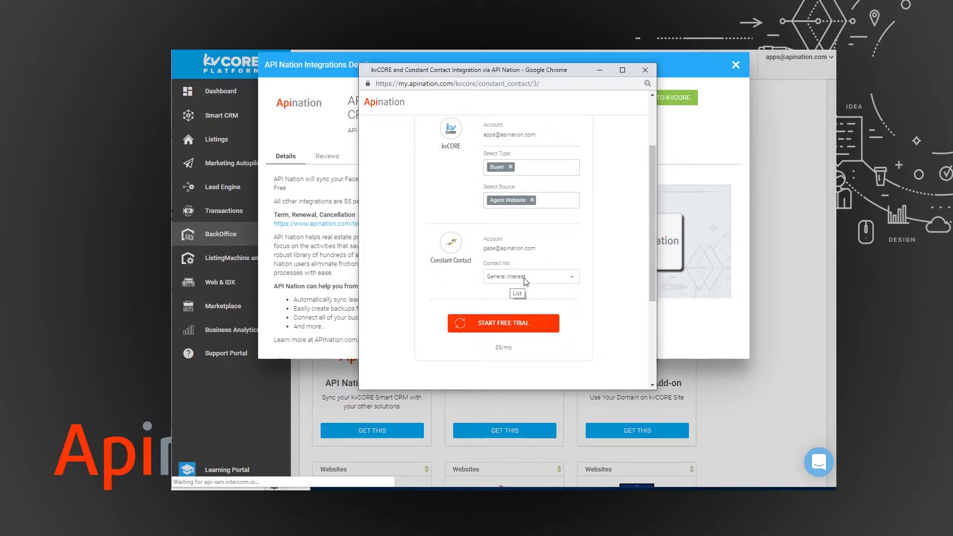
left_click(510, 168)
type("seller")
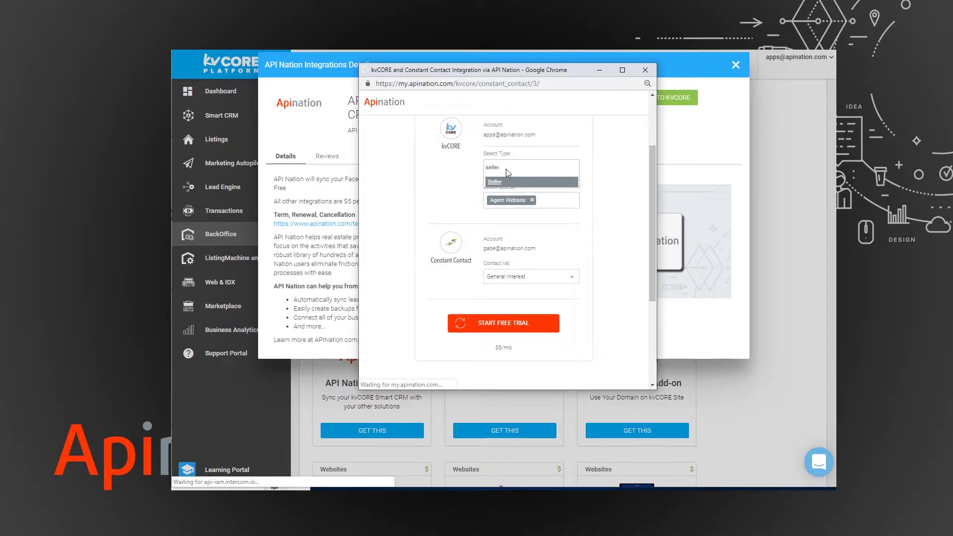
key("Return")
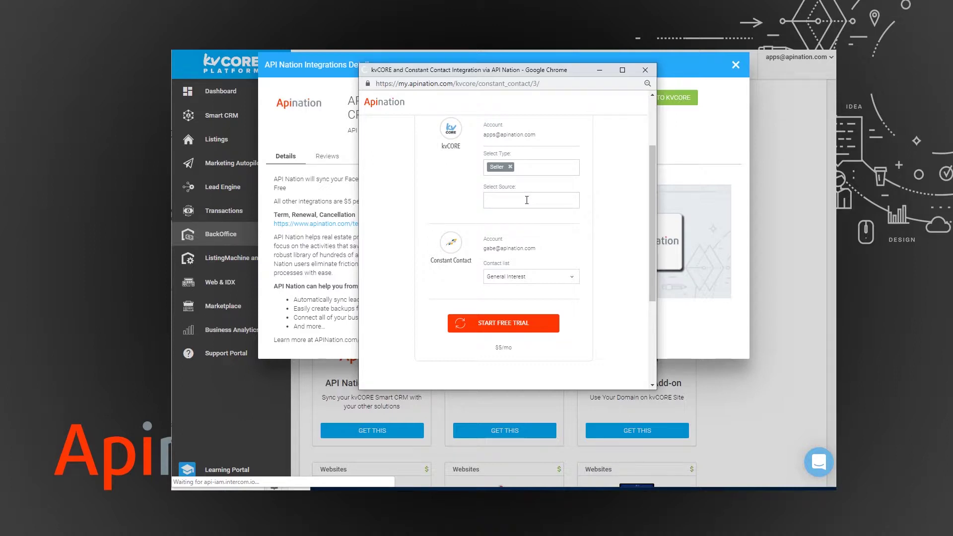
left_click(527, 200)
left_click(512, 219)
left_click(503, 324)
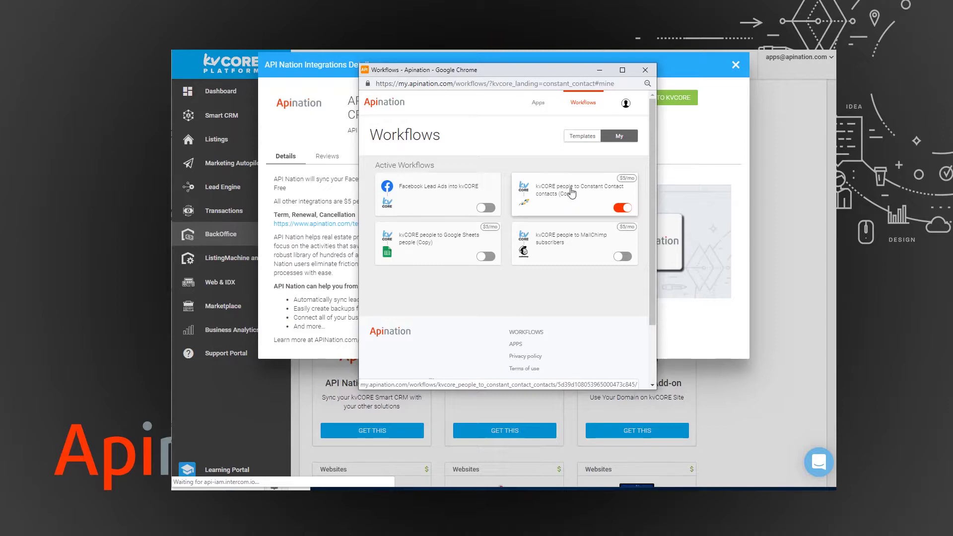
- Close the API Nation setup windows to return to kvCORE
left_click(228, 115)
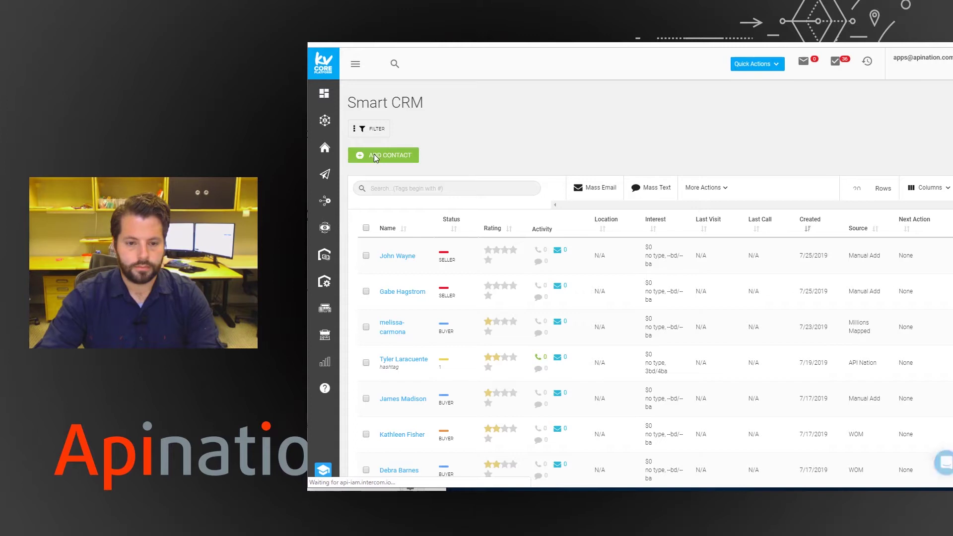
- Add a Seller contact with first name, last name and e-mail, permitting call, text and email
left_click(375, 155)
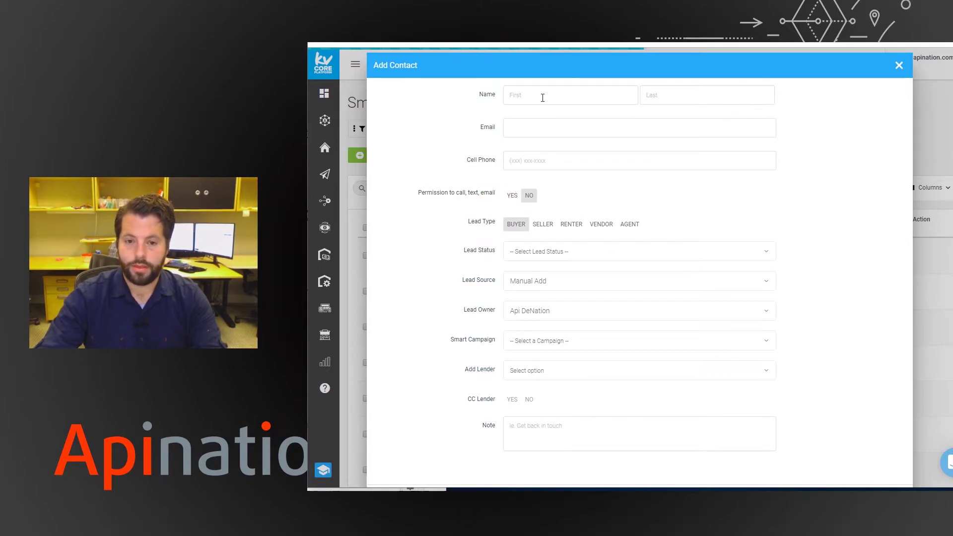
left_click(581, 96)
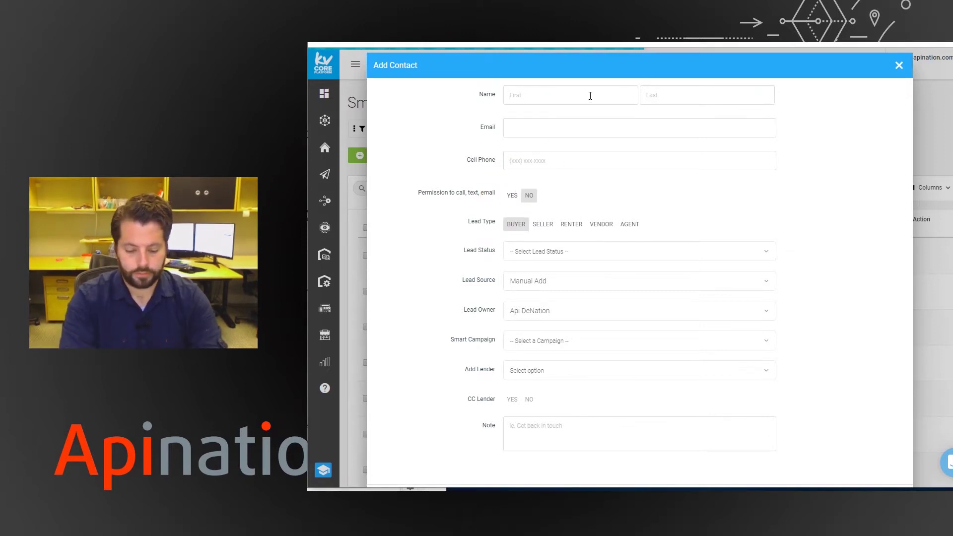
type("Daffy")
key("Tab")
type("Duck")
key("Tab")
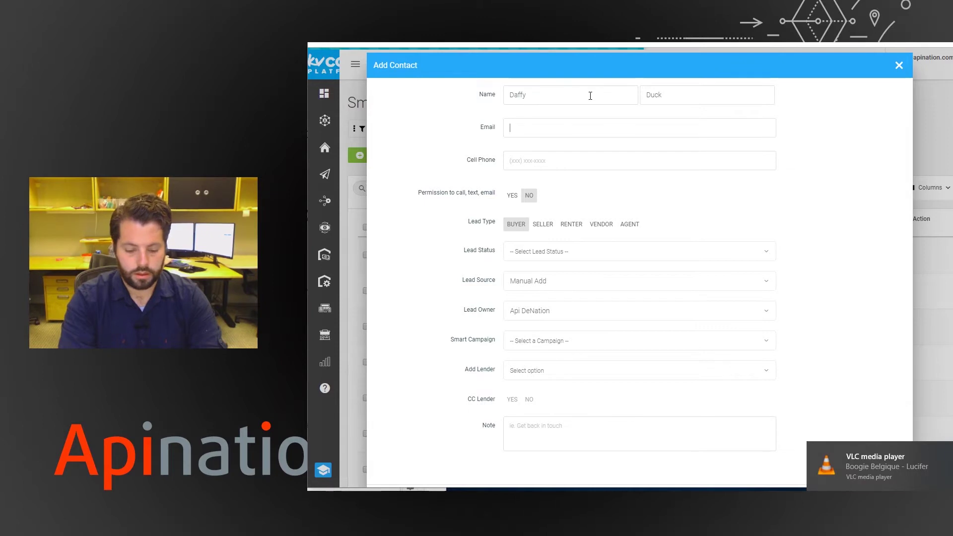
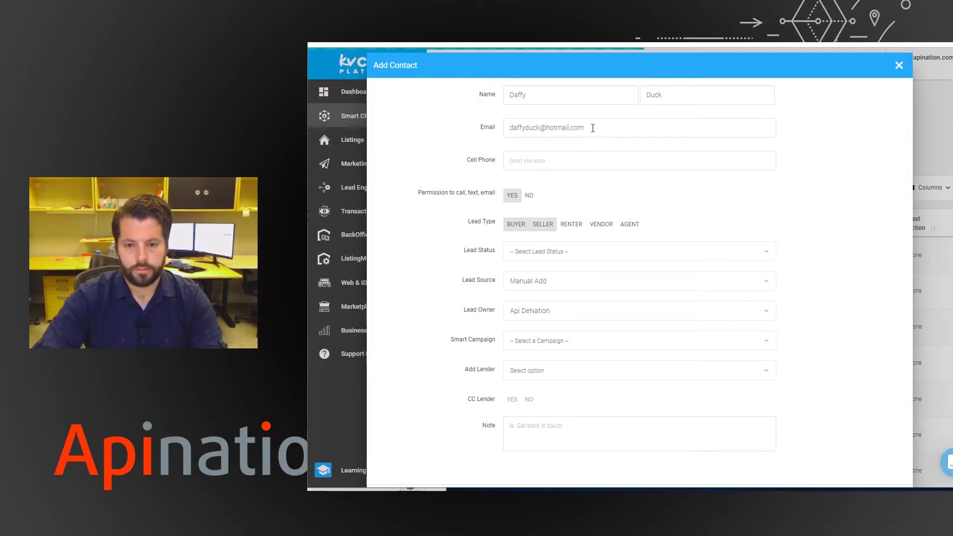
key("Left")
key("Left")
key("Left")
key("BackSpace")
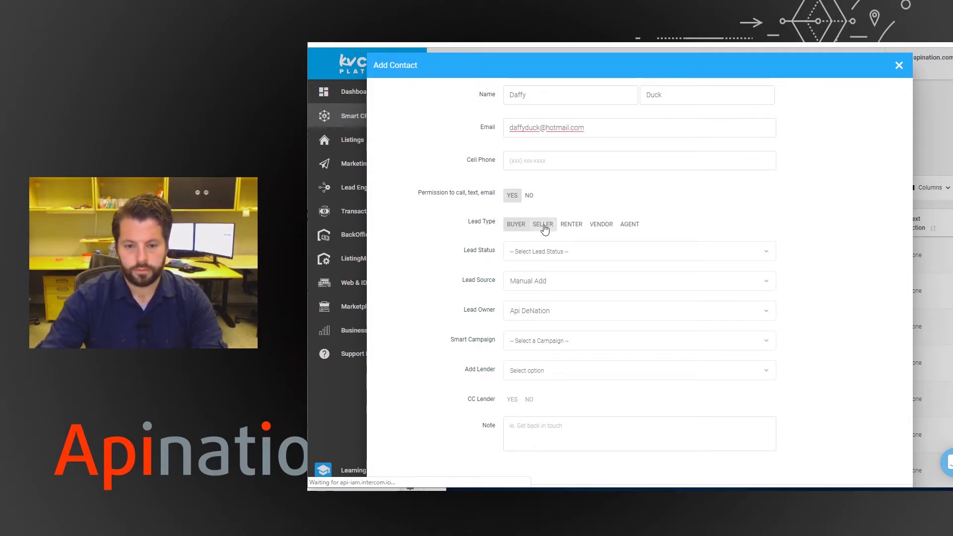
left_click(519, 228)
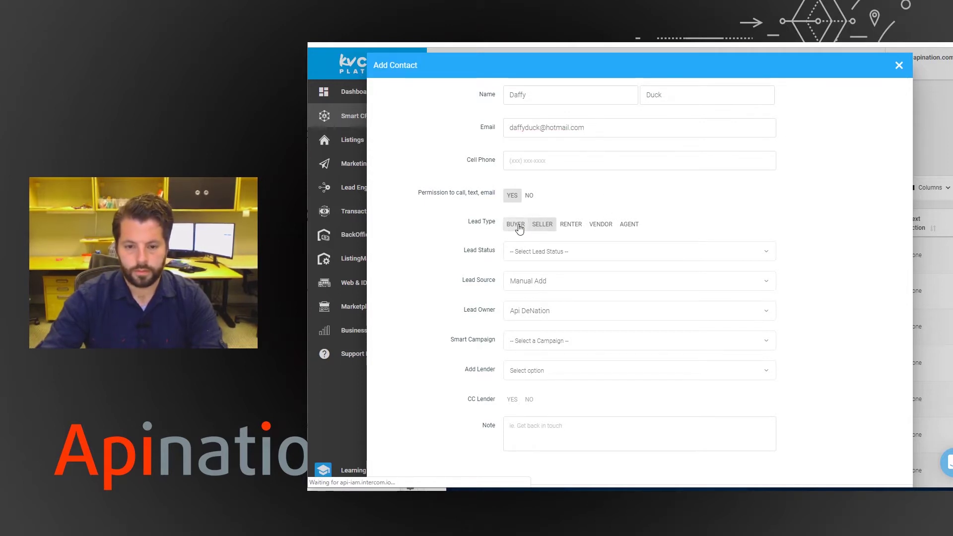
left_click(512, 199)
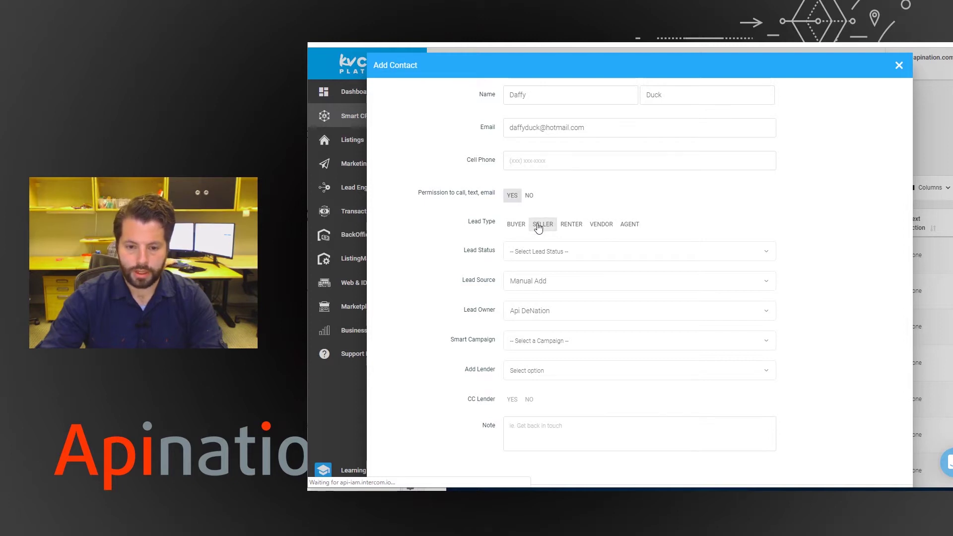
scroll(874, 402, "down", 1)
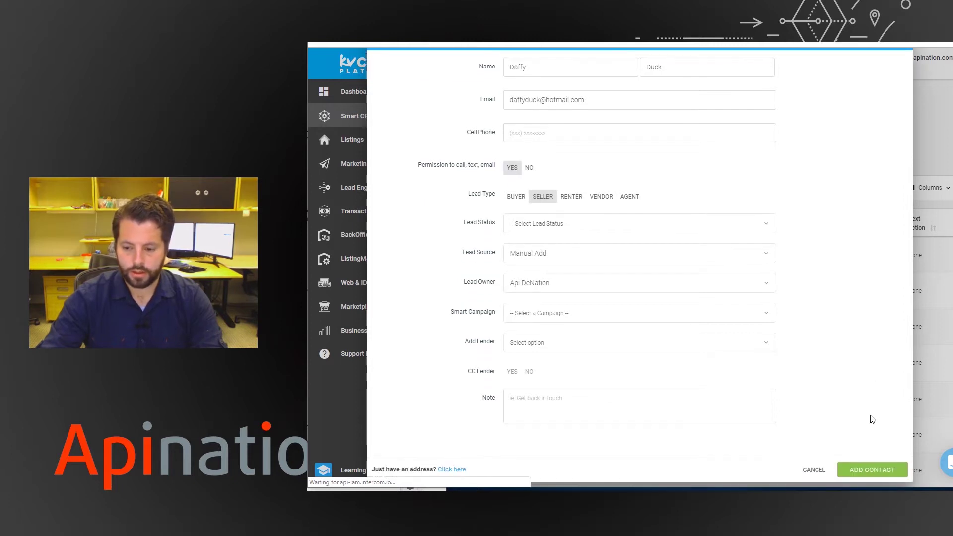
left_click(872, 471)
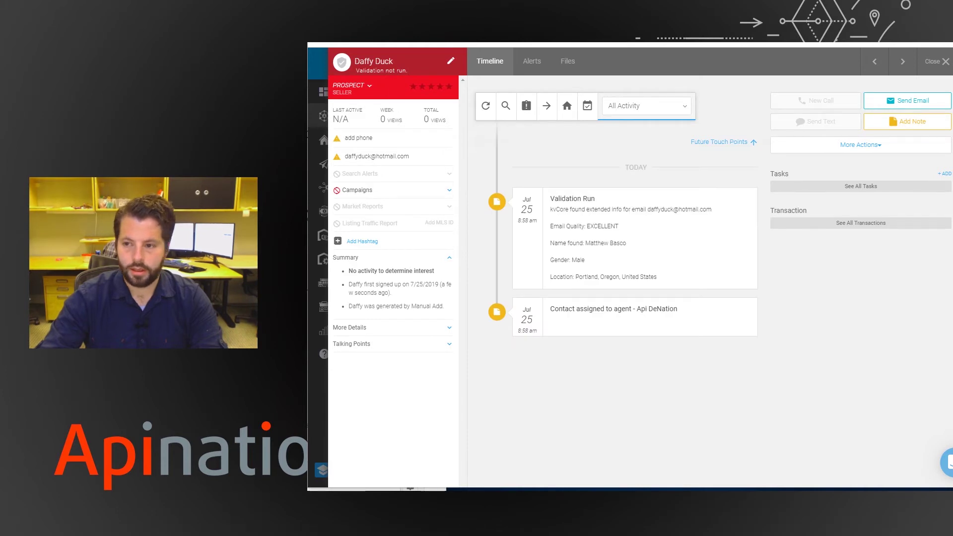
- Close the kvCORE contact profile and open the synced seller's record in Constant Contact
left_click(945, 63)
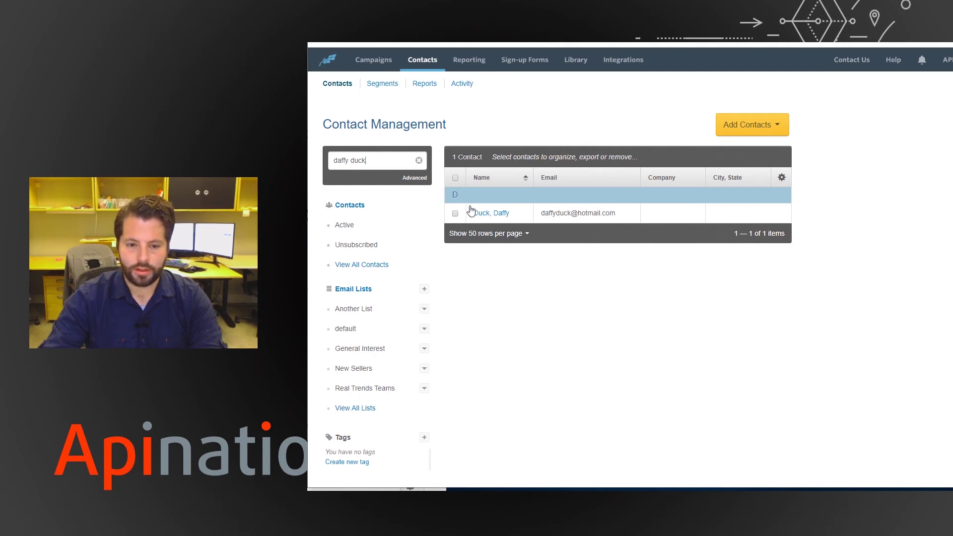
left_click(496, 212)
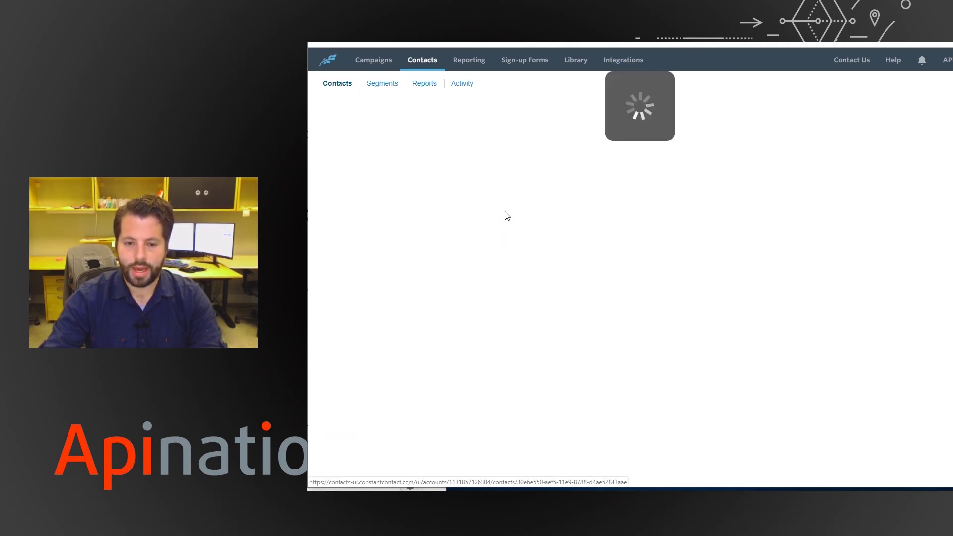